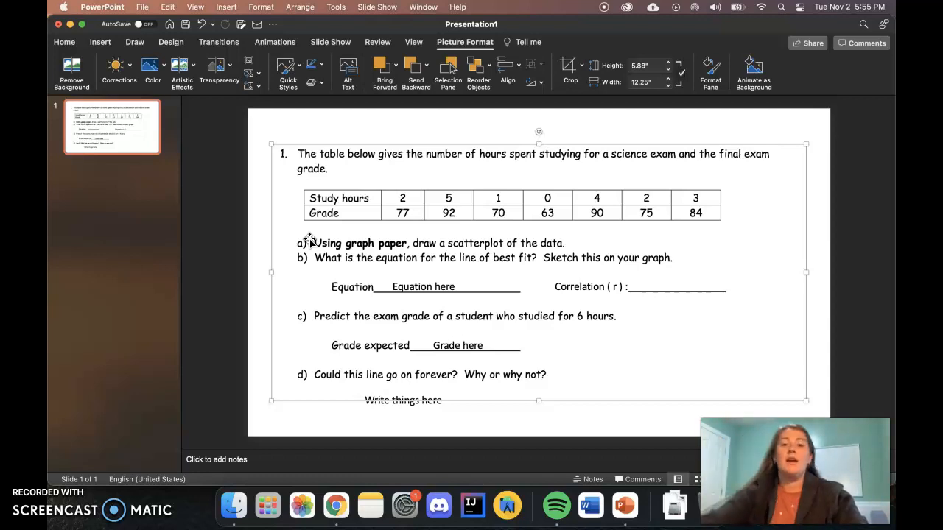
Switch to Chrome and open the Desmos graphing calculator with the first expression line active
left_click(825, 279)
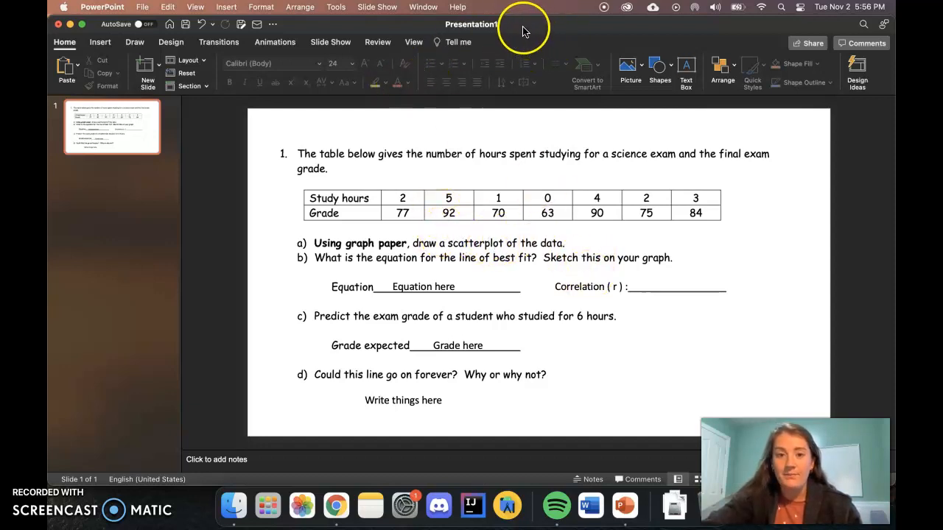
left_click_drag(522, 25, 895, 70)
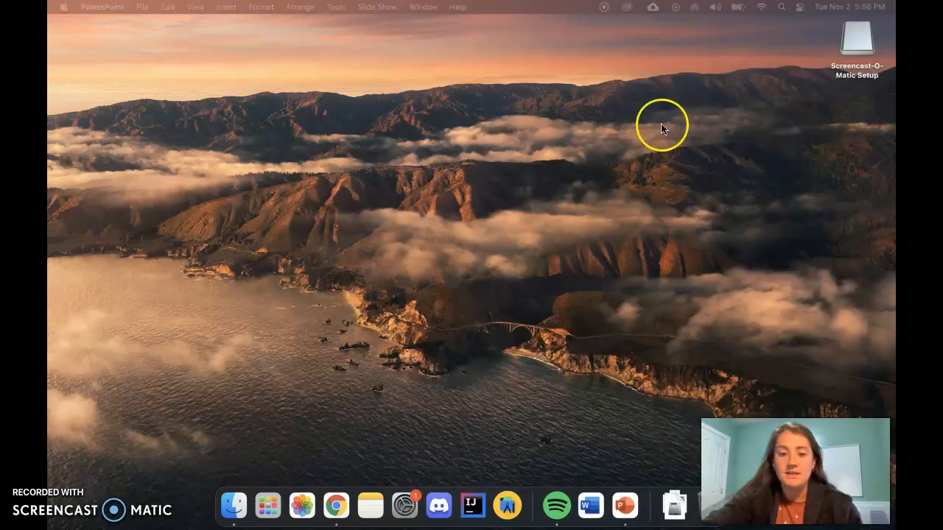
left_click(337, 507)
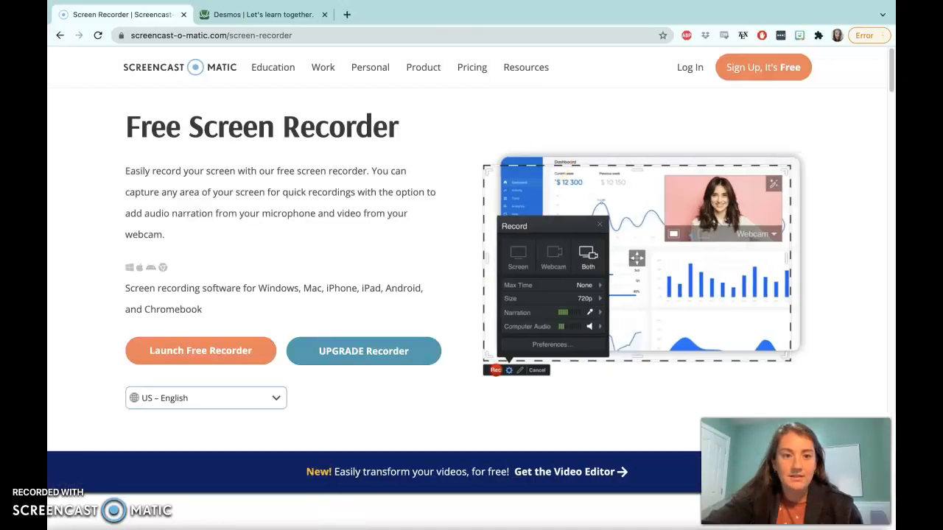
left_click(276, 14)
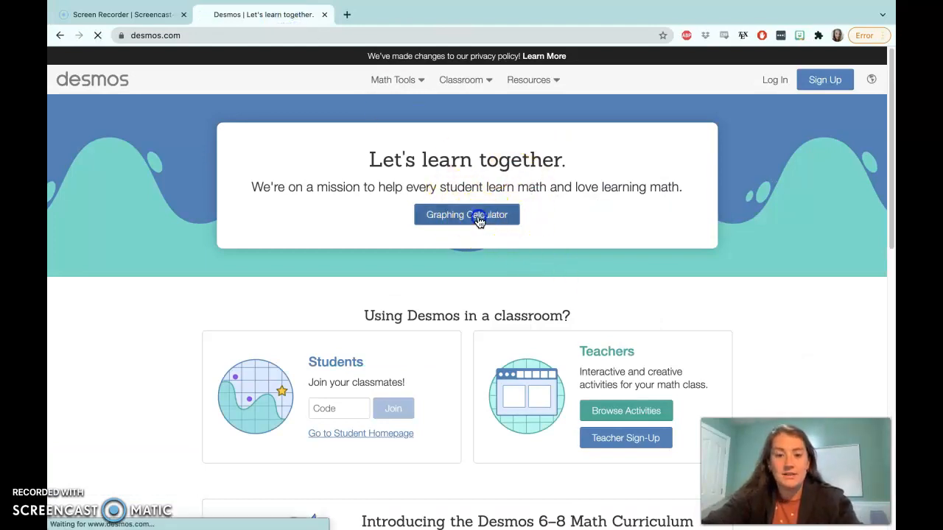
left_click(475, 218)
left_click(110, 114)
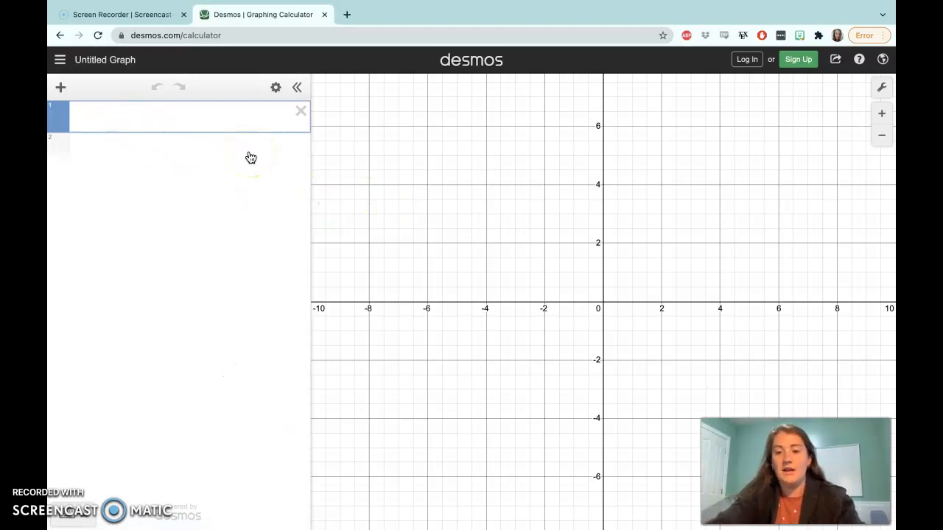
Add a table to the Desmos expression list and activate its first x cell
left_click_drag(625, 263, 518, 355)
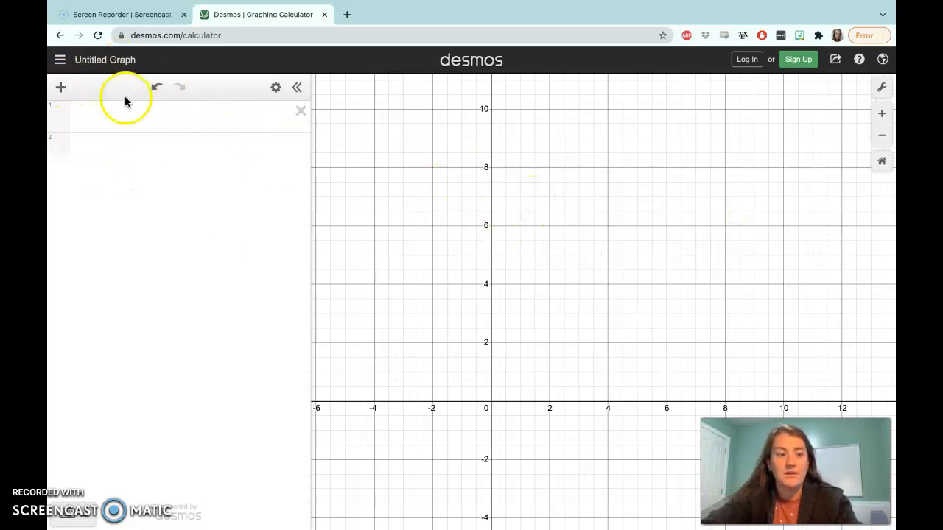
left_click(62, 89)
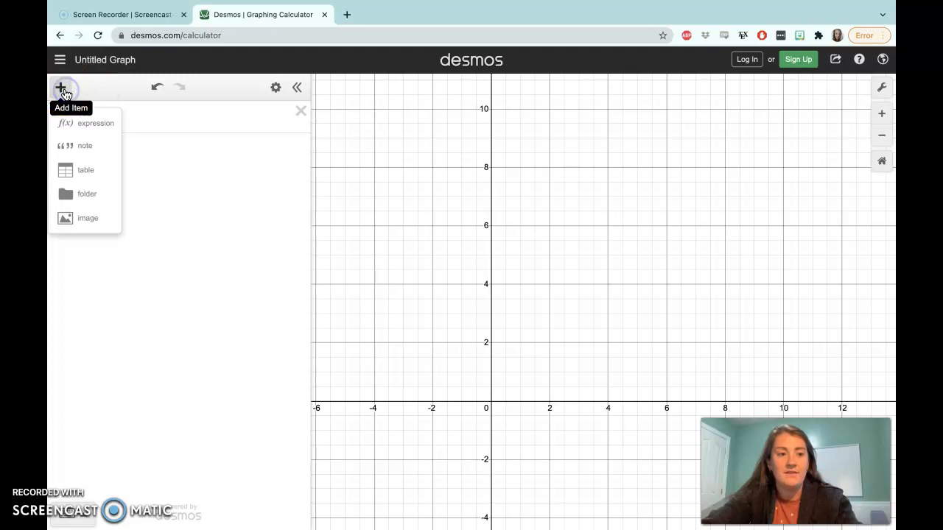
left_click(84, 169)
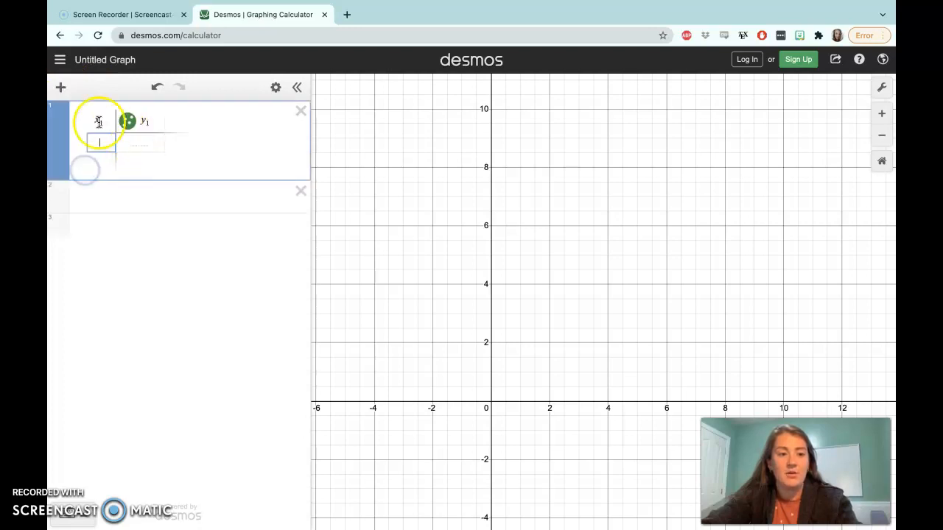
left_click(146, 143)
left_click(106, 142)
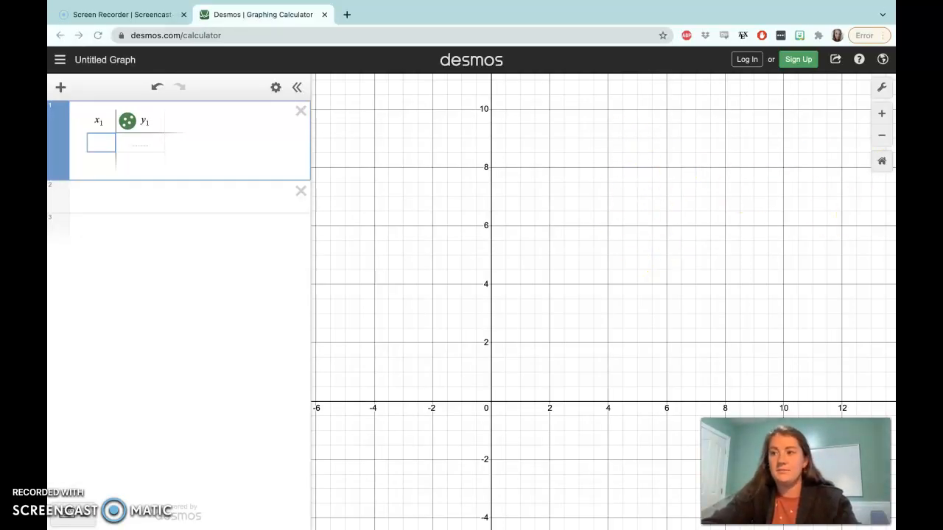
Place the PowerPoint window beside Chrome in a split-screen view
key("ctrl+Up")
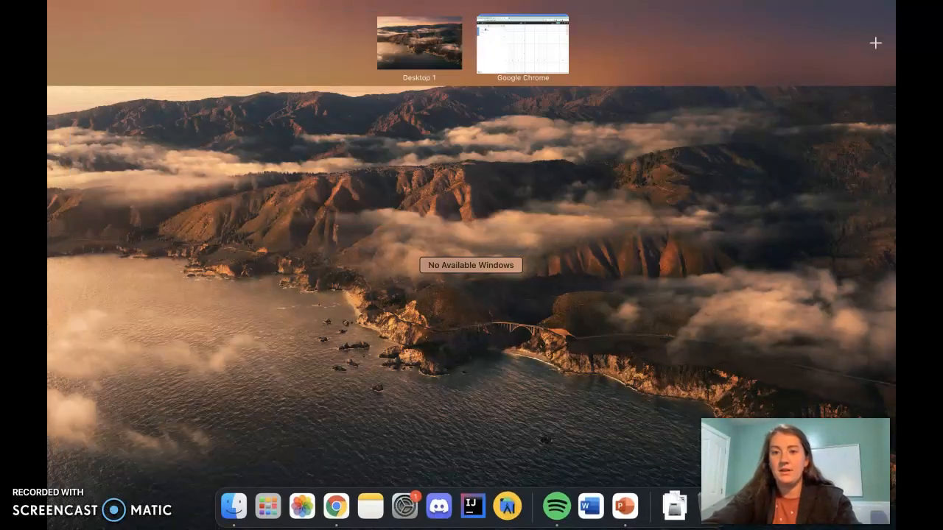
left_click_drag(891, 82, 551, 54)
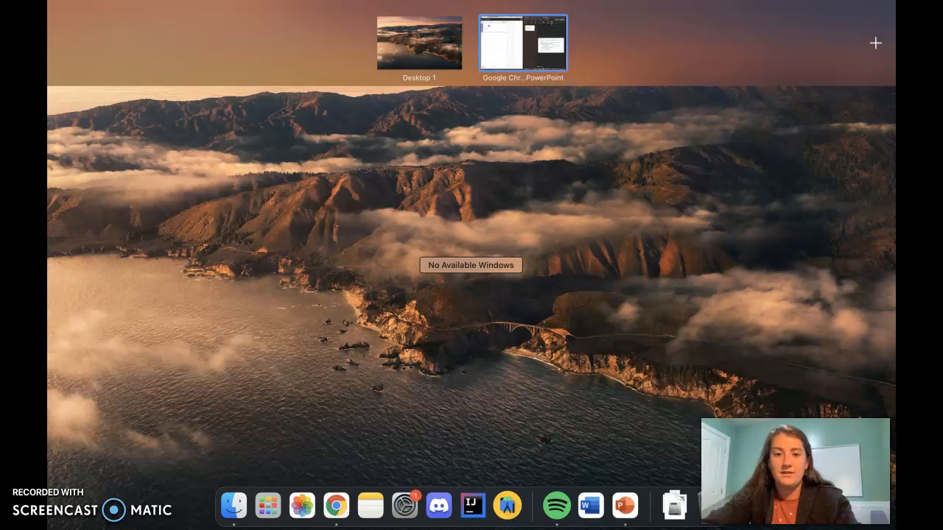
left_click(548, 53)
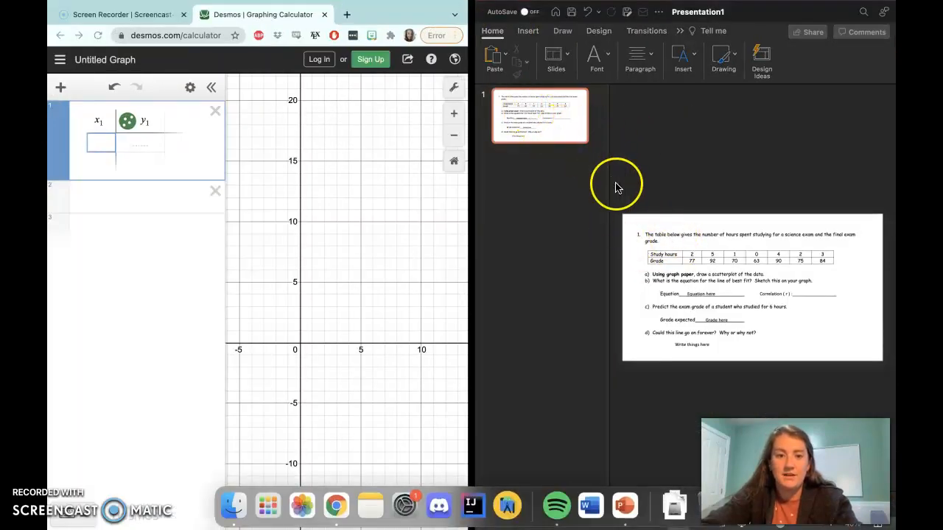
Fill the Desmos table with x values 2, 5, 1, 0, 4, 2, 3 and y values 77, 92, 70, 63, 90, 75, 84
left_click(99, 145)
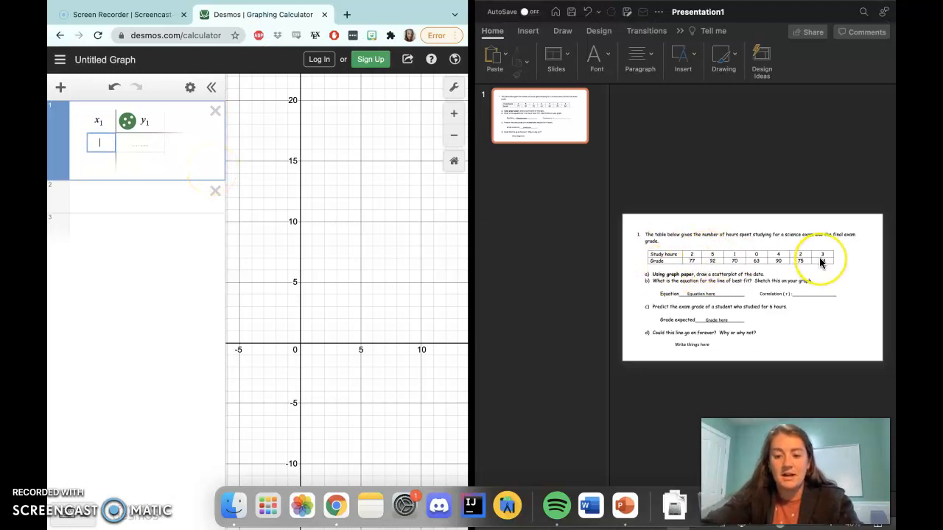
type("5")
key("Return")
type("1")
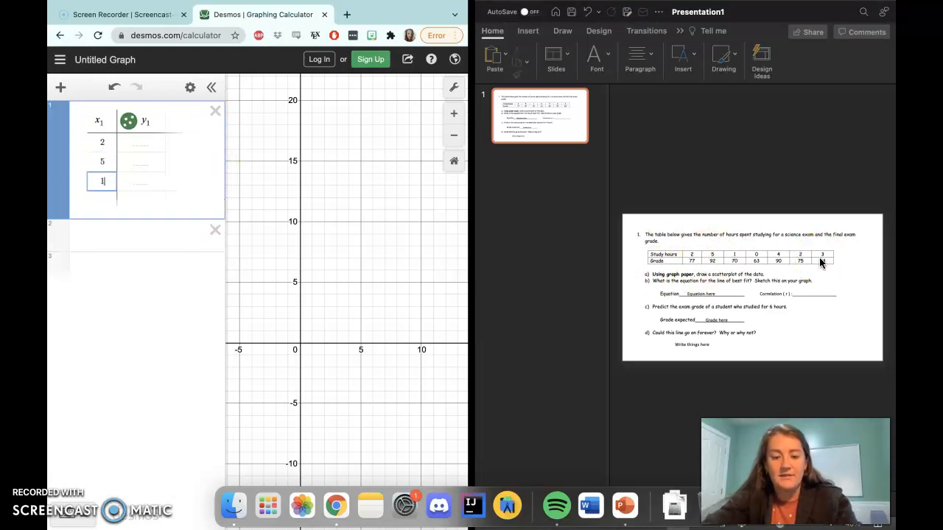
type("0")
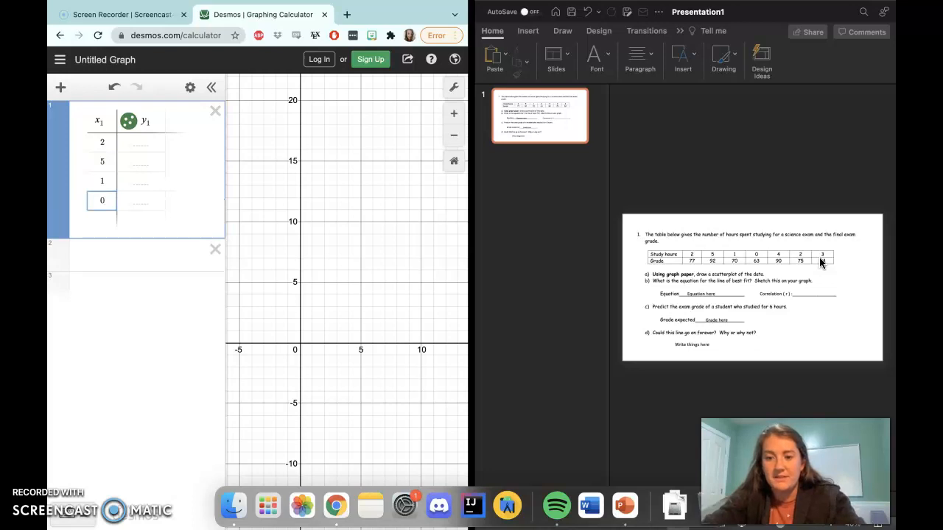
type("4")
key("Return")
type("2")
key("Return")
type("3")
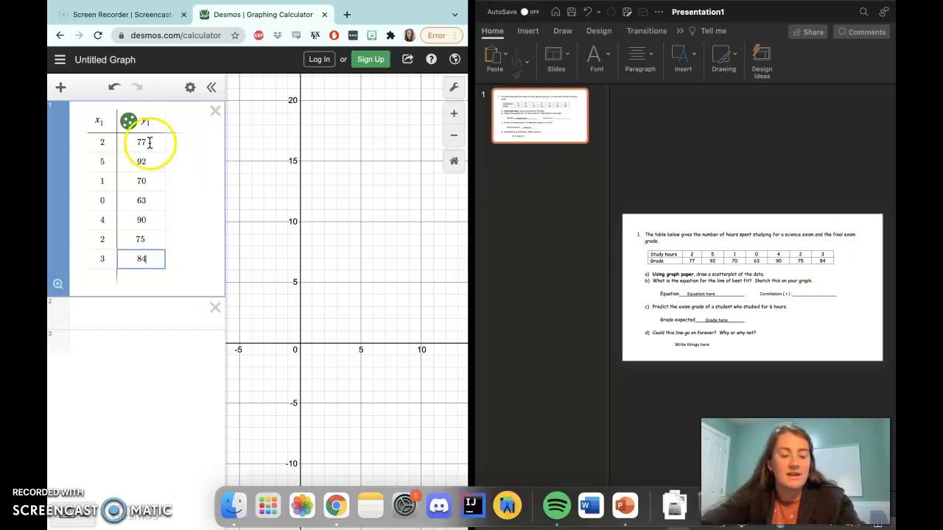
left_click_drag(100, 141, 112, 141)
double_click(168, 146)
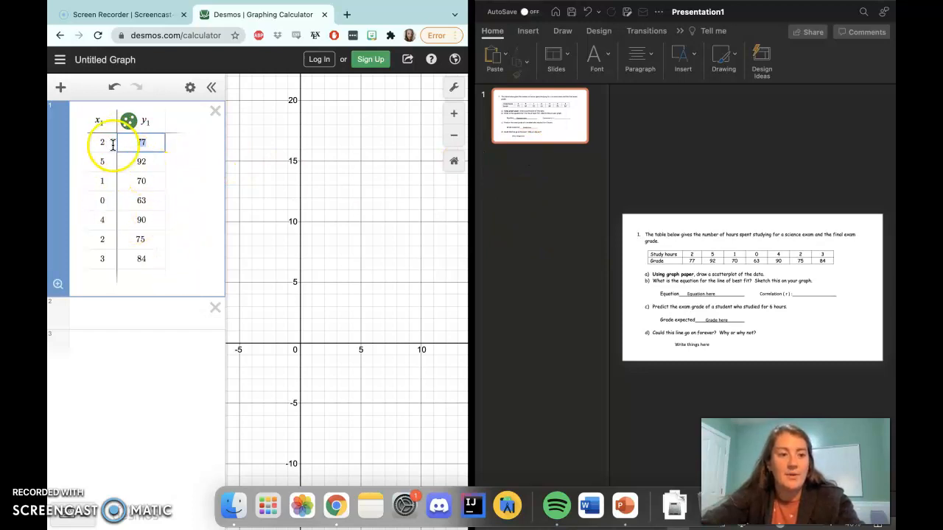
left_click(165, 361)
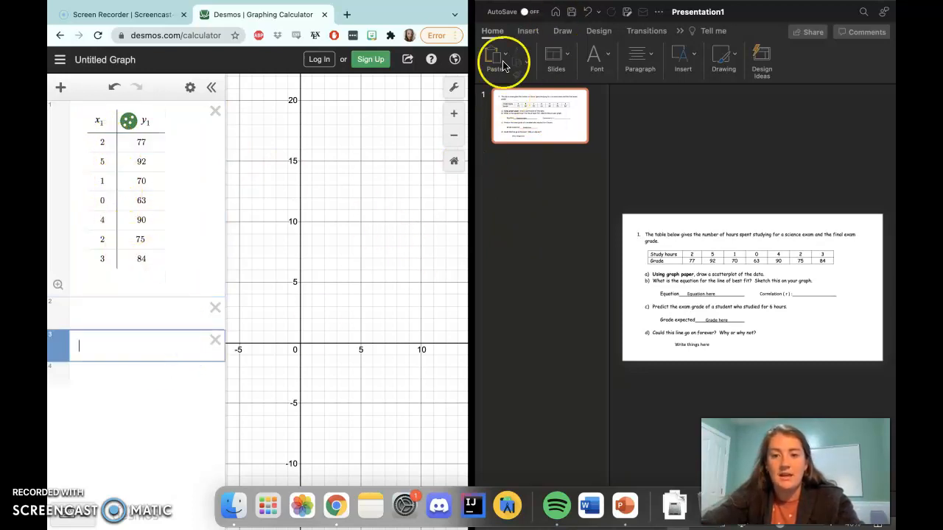
left_click(371, 176)
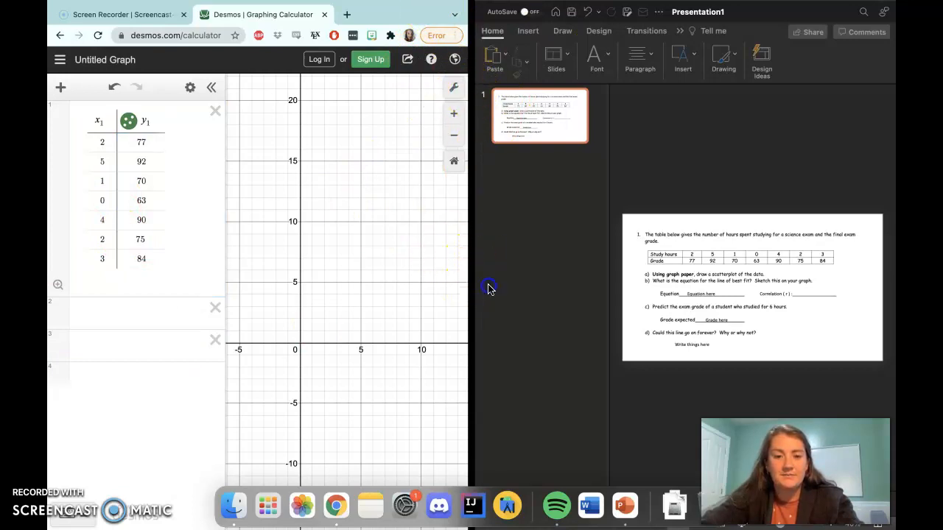
Widen the browser side of the split screen and adjust the graph view to show all the plotted table points
left_click_drag(482, 295, 668, 270)
left_click(362, 307)
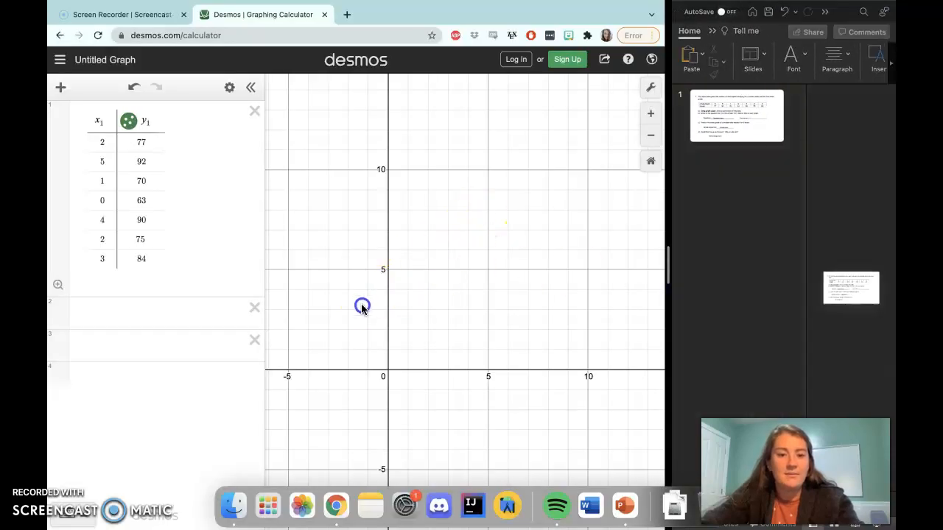
left_click_drag(479, 275, 431, 263)
scroll(430, 263, "down", 5)
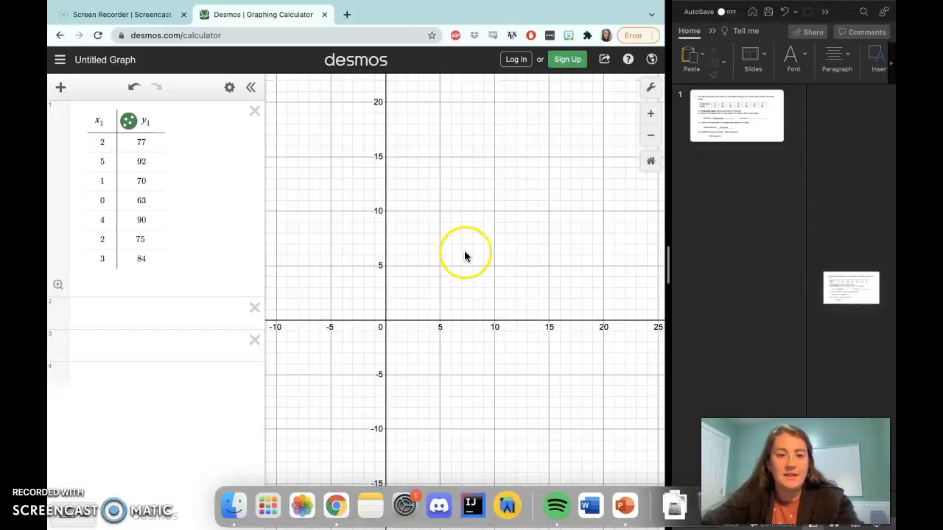
left_click_drag(475, 219, 358, 329)
scroll(410, 275, "down", 5)
left_click_drag(464, 242, 458, 322)
left_click_drag(378, 291, 440, 297)
scroll(448, 297, "up", 2)
scroll(480, 273, "up", 2)
scroll(480, 273, "up", 3)
scroll(497, 286, "down", 2)
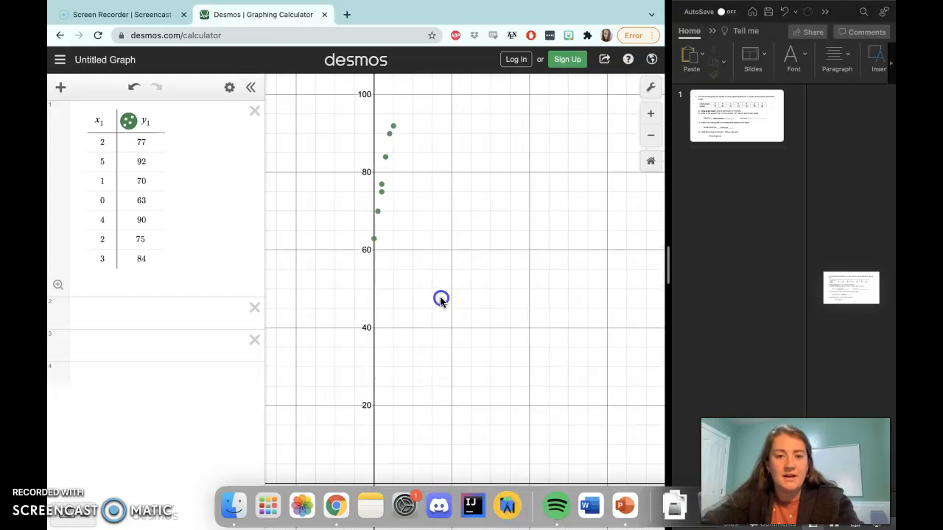
Inspect the coordinates of the three highest plotted points on the graph
left_click(393, 128)
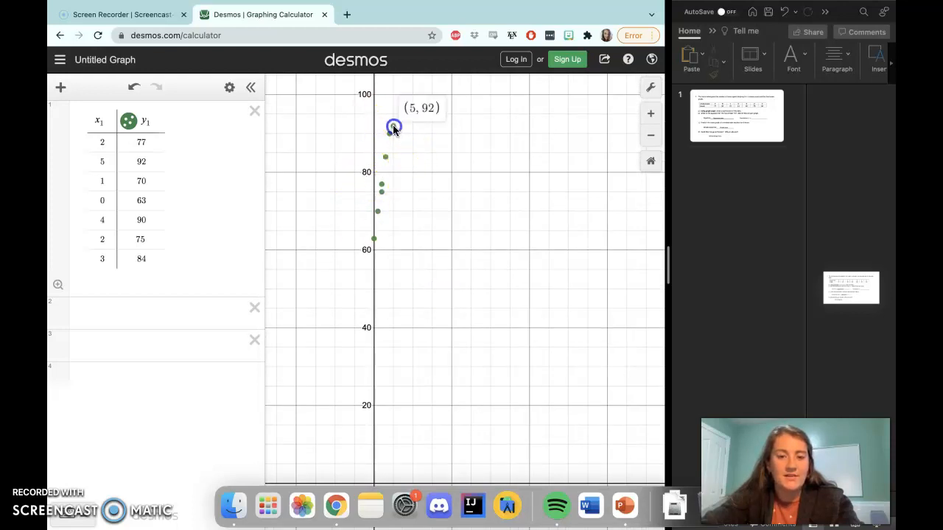
left_click(390, 135)
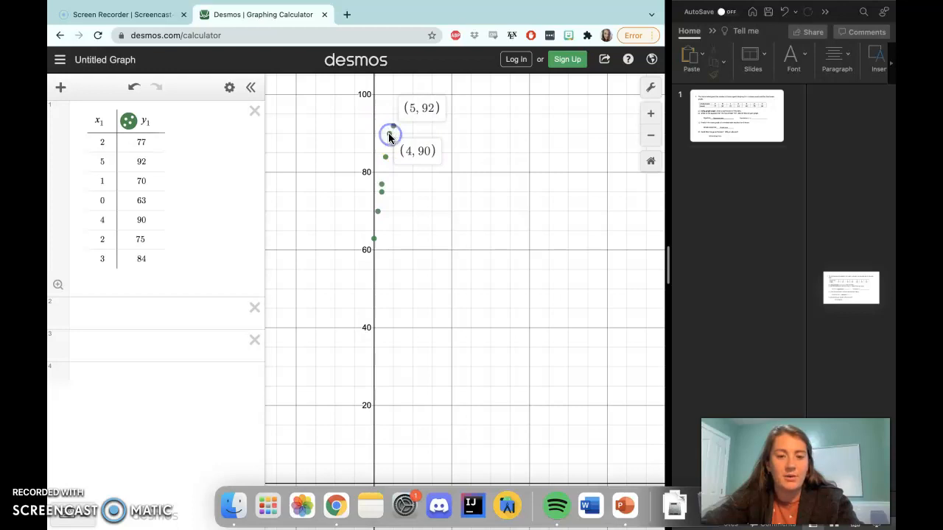
left_click(386, 157)
left_click(386, 157)
left_click(390, 135)
left_click(391, 127)
left_click(461, 199)
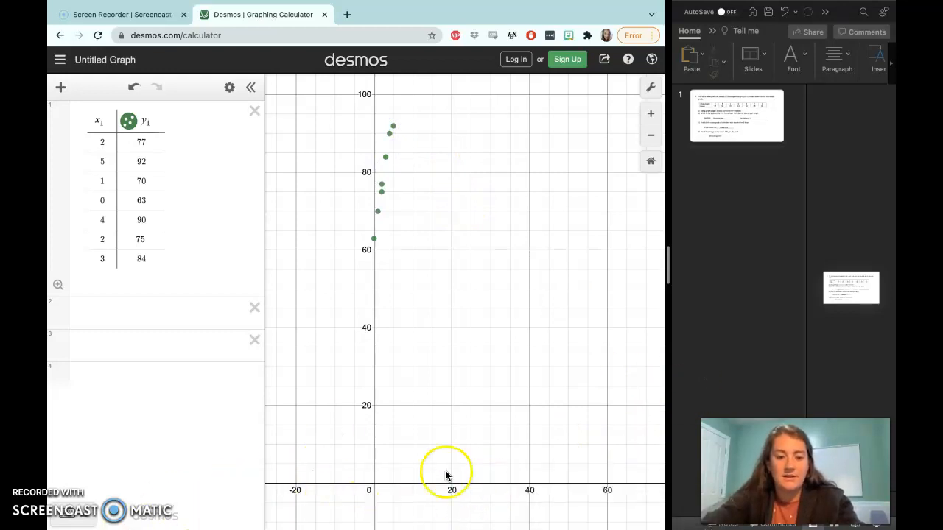
Widen the PowerPoint side of the split screen so the worksheet slide is readable
key("ctrl+Up")
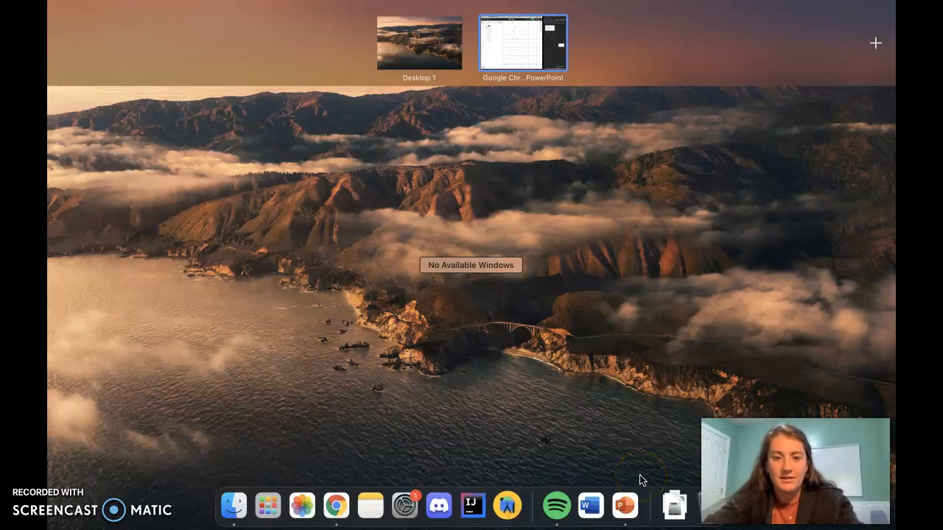
key("ctrl+Up")
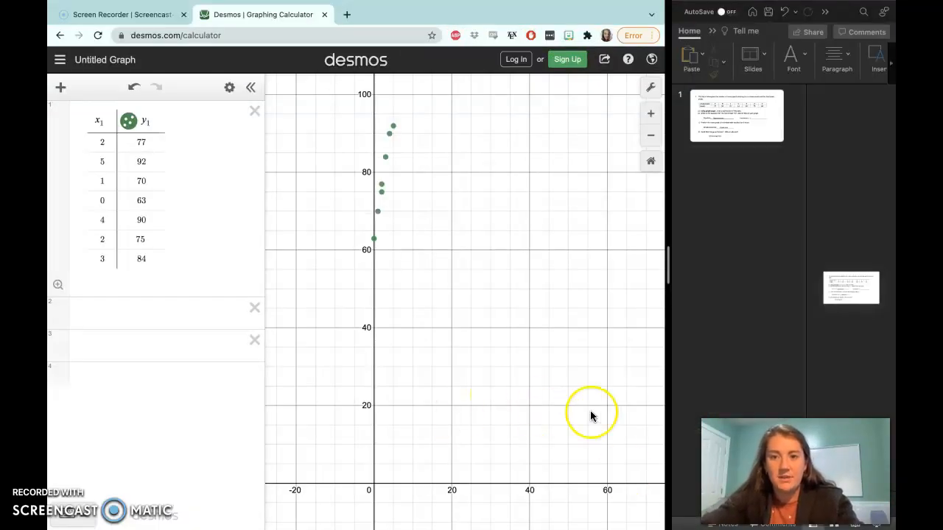
left_click_drag(667, 264, 365, 272)
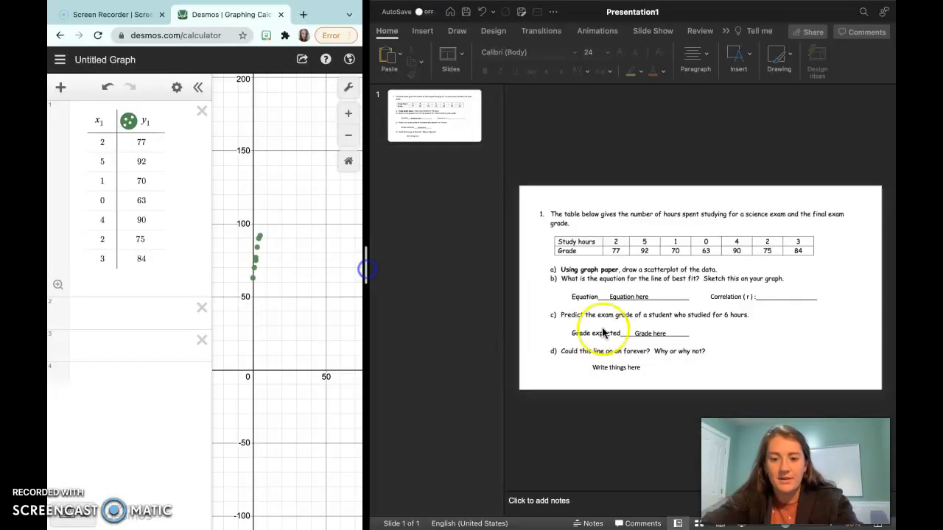
Switch to the Screencast-O-Matic web page and launch the Screencast-O-Matic v2.0 app
key("ctrl+Up")
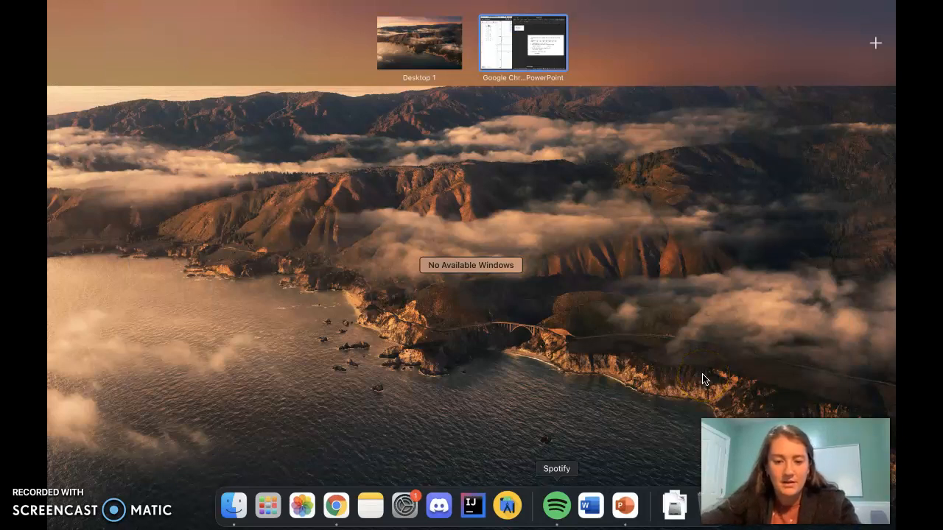
key("ctrl+Right")
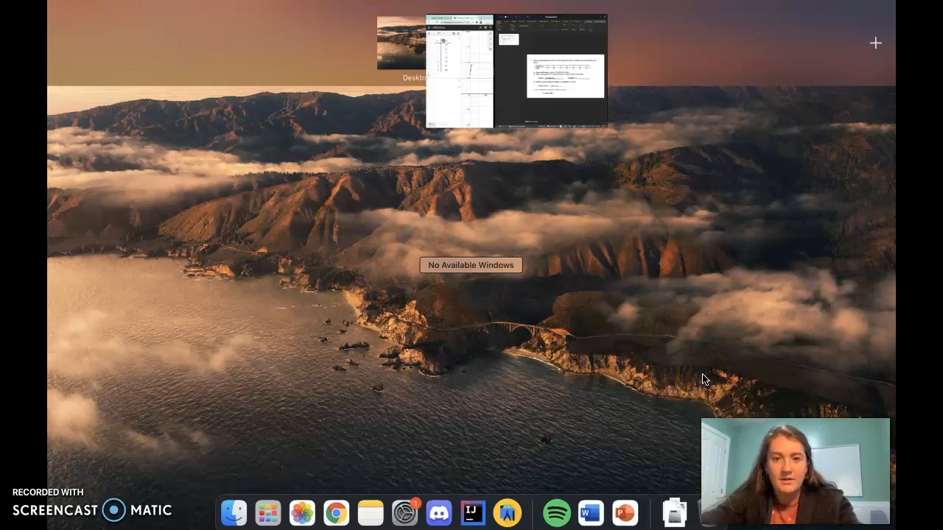
left_click(130, 14)
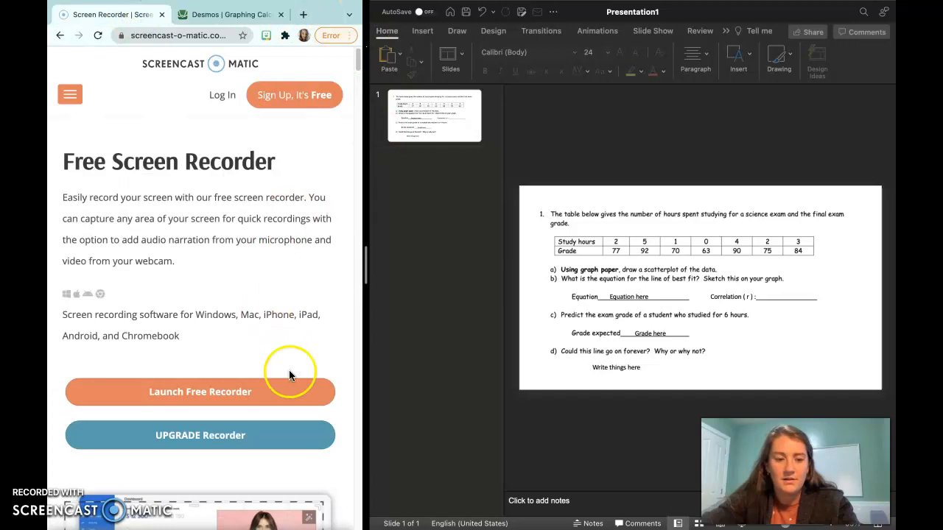
scroll(258, 416, "down", 1)
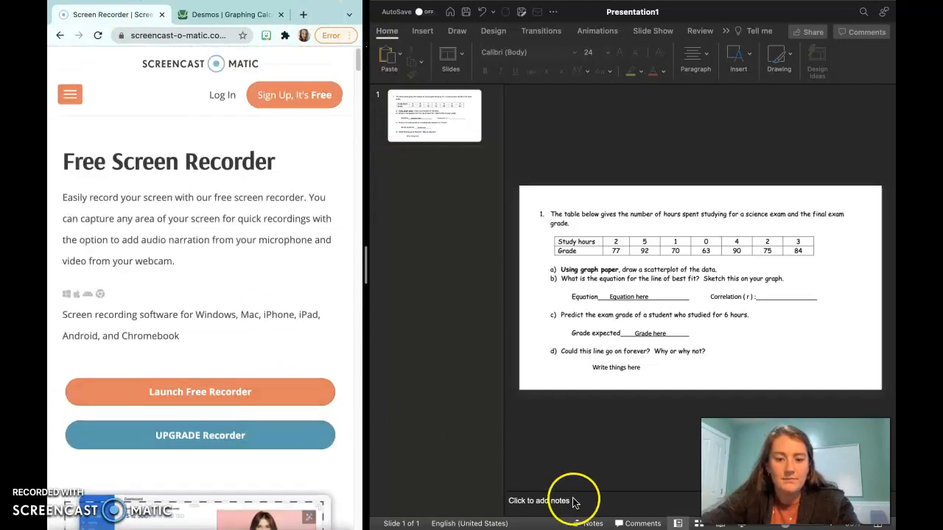
key("ctrl+Up")
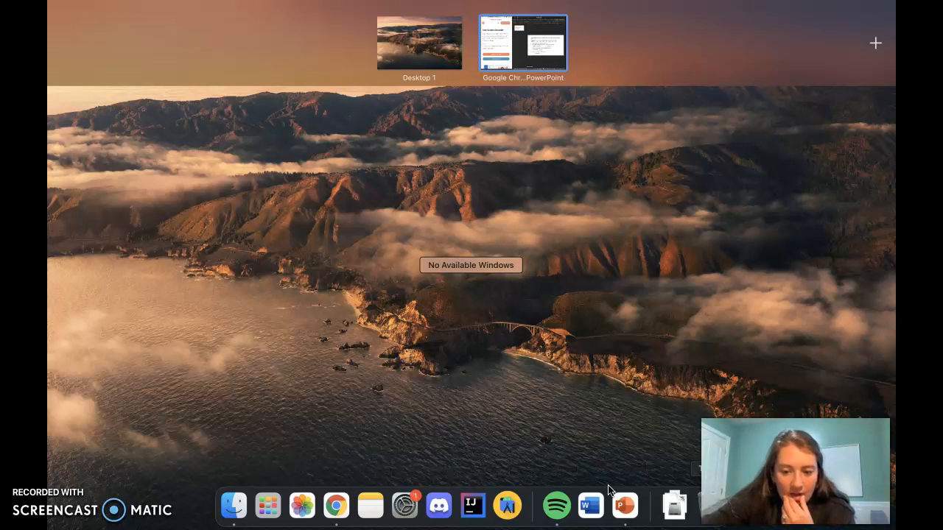
left_click(268, 505)
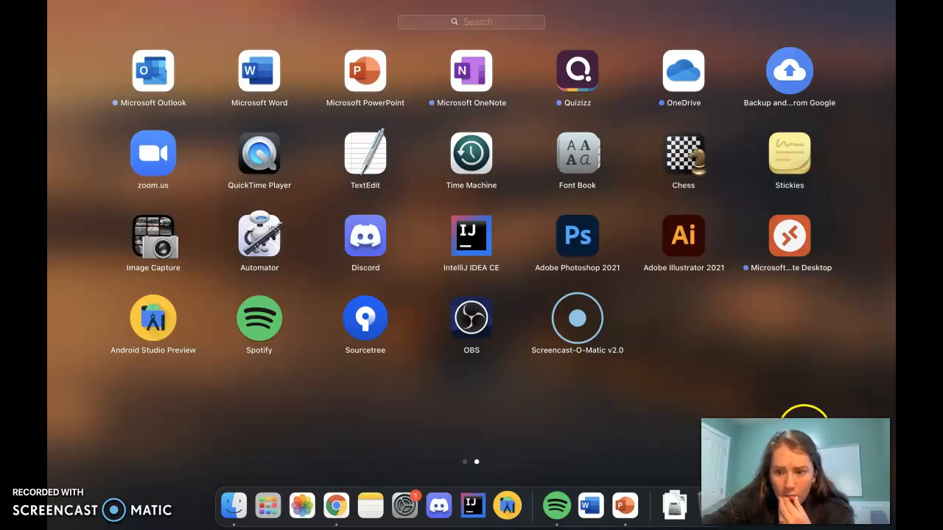
left_click(578, 328)
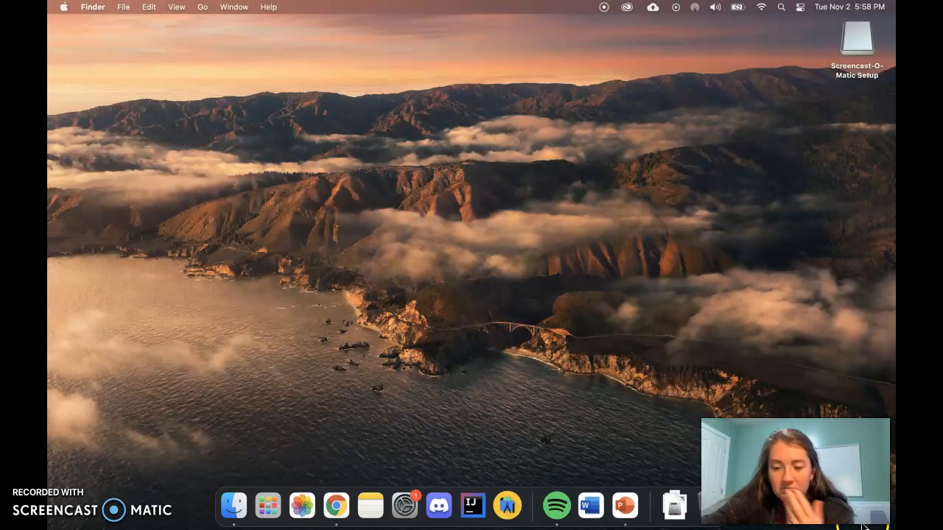
Eject the Screencast-O-Matic Setup disk from the desktop by moving it to the Trash
left_click(863, 46)
left_click_drag(865, 47, 718, 520)
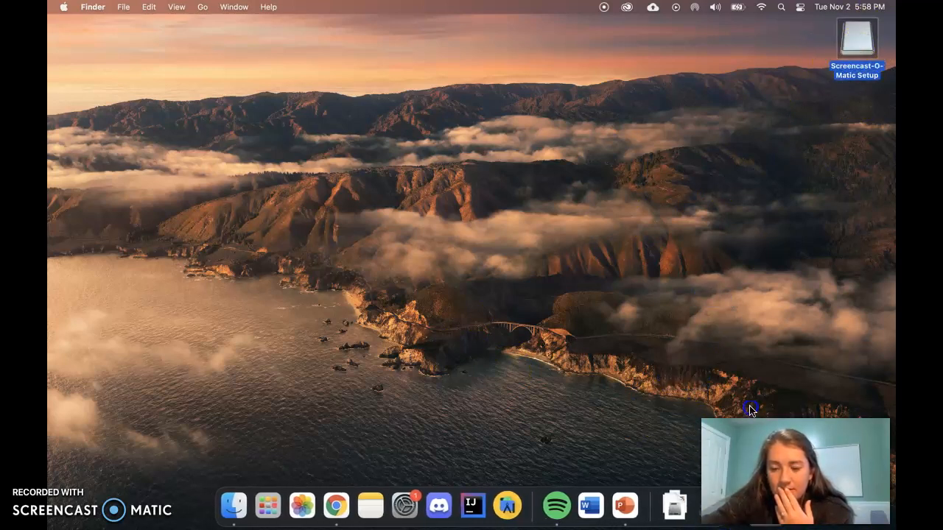
left_click_drag(608, 459, 696, 503)
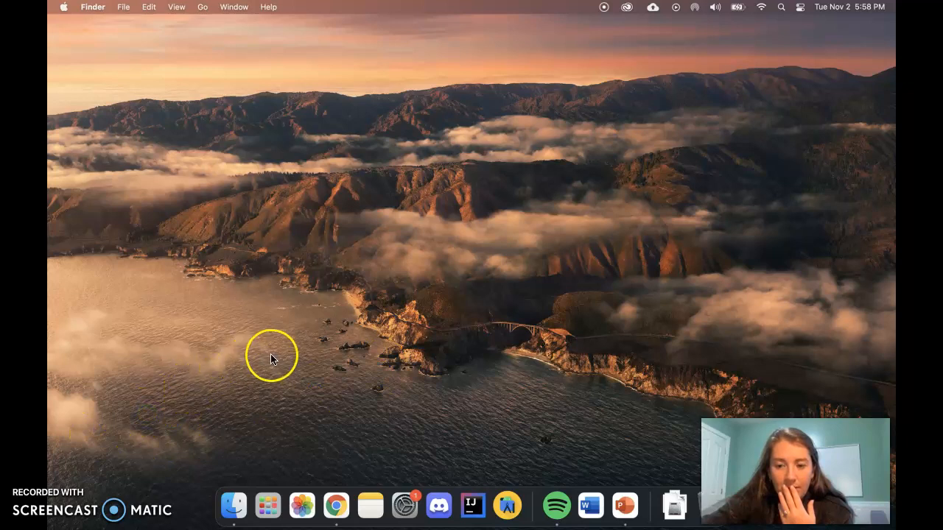
Return to the Chrome and PowerPoint split screen and close the Screencast-O-Matic page, leaving the Desmos graph open
key("ctrl+Up")
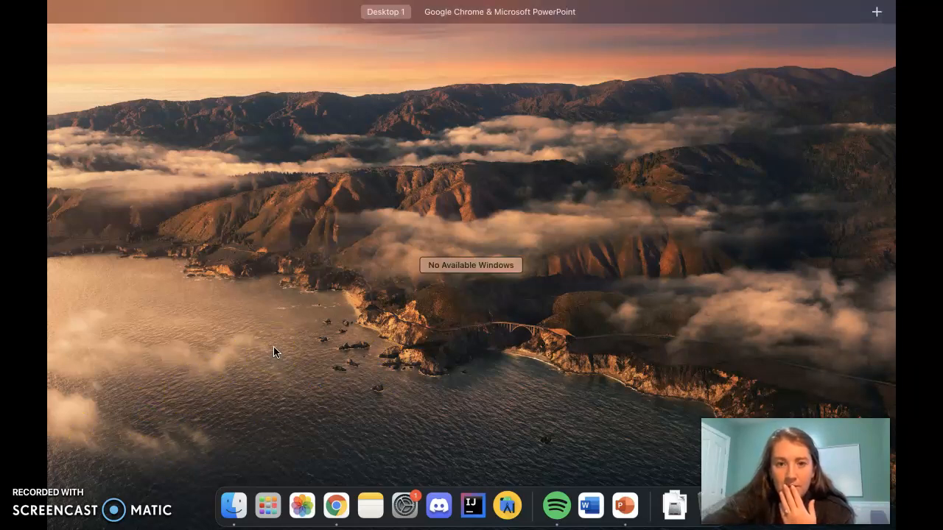
mouse_move(499, 12)
left_click(507, 42)
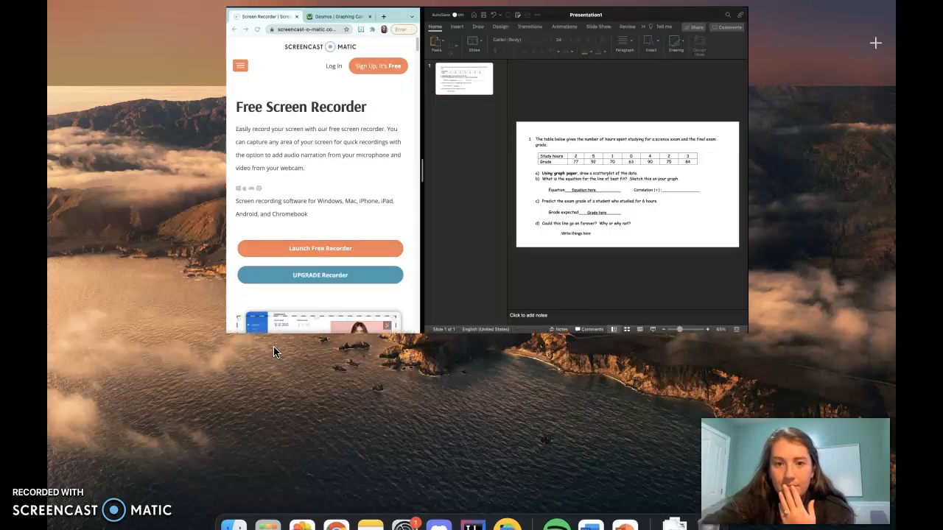
key("ctrl+Up")
key("ctrl+Up")
scroll(301, 437, "down", 10)
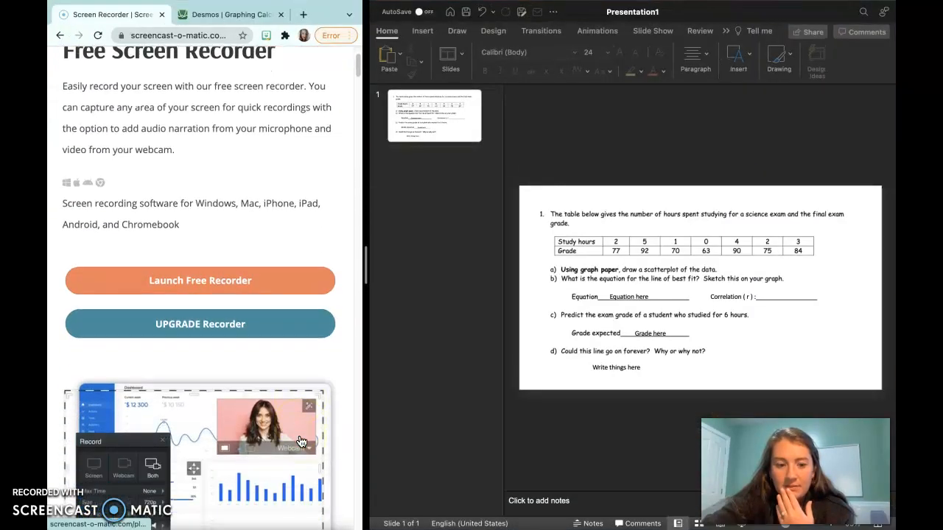
scroll(301, 442, "up", 10)
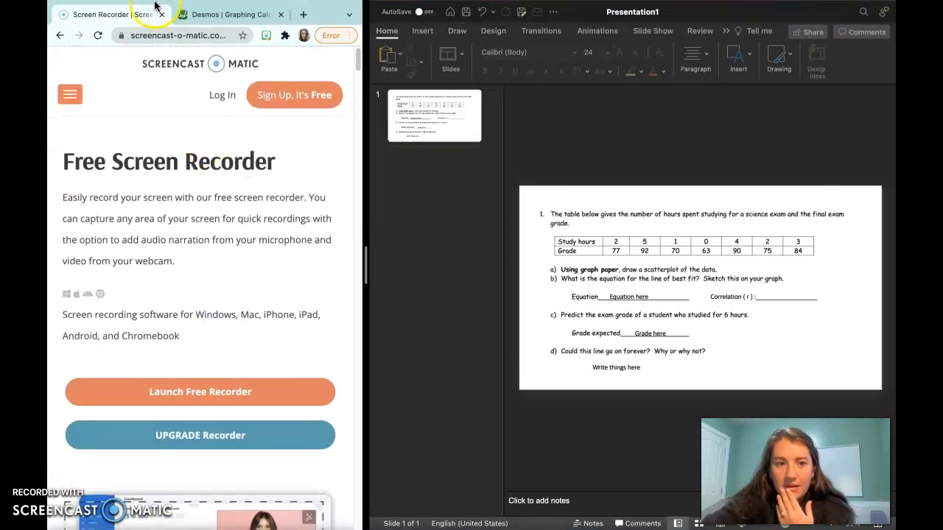
mouse_move(160, 2)
left_click(161, 45)
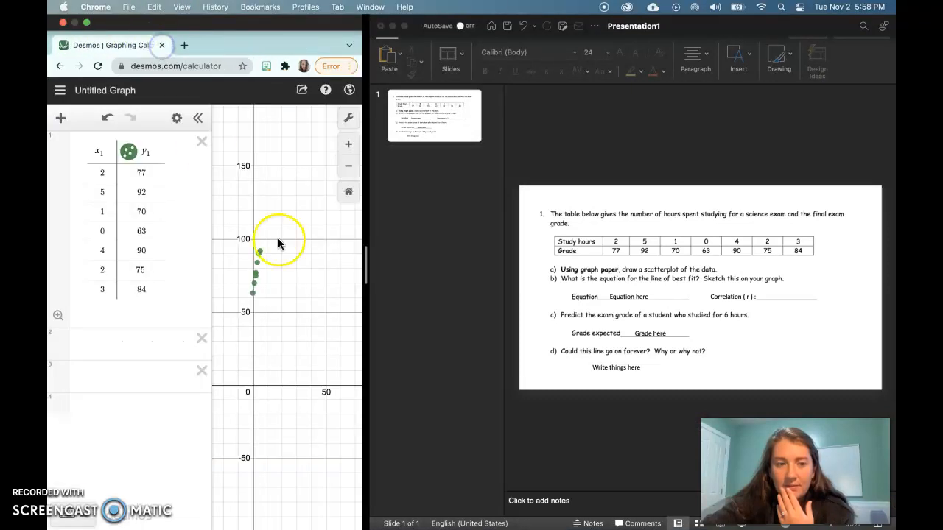
Widen the browser side of the split screen to give the Desmos graph more room
key("ctrl+Left")
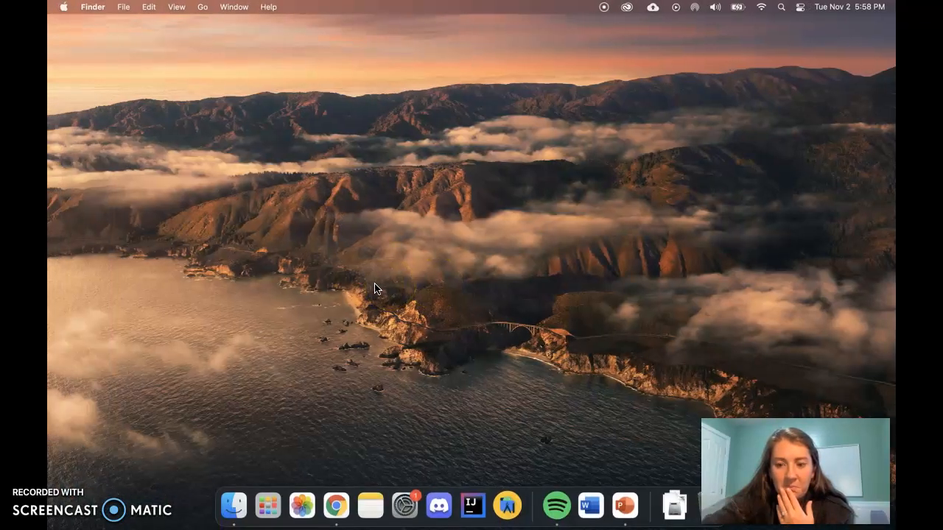
key("ctrl+Right")
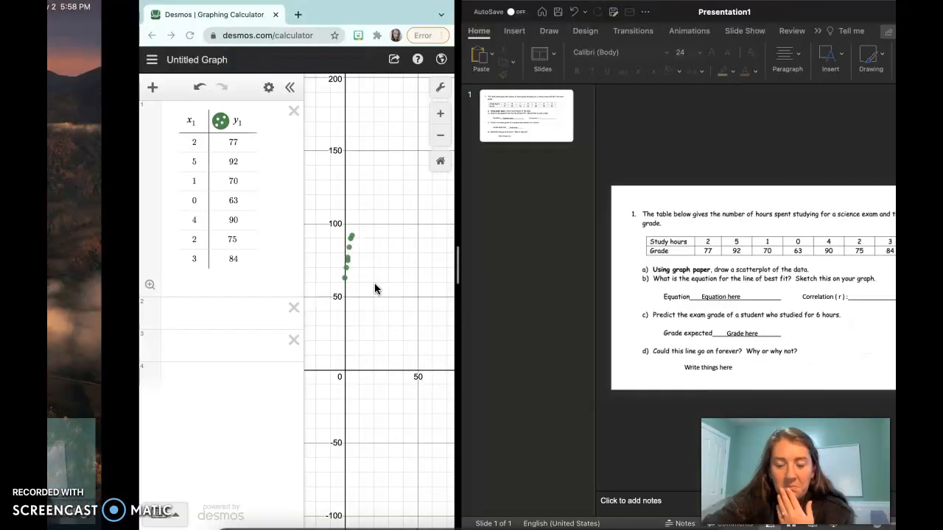
left_click_drag(362, 274, 507, 276)
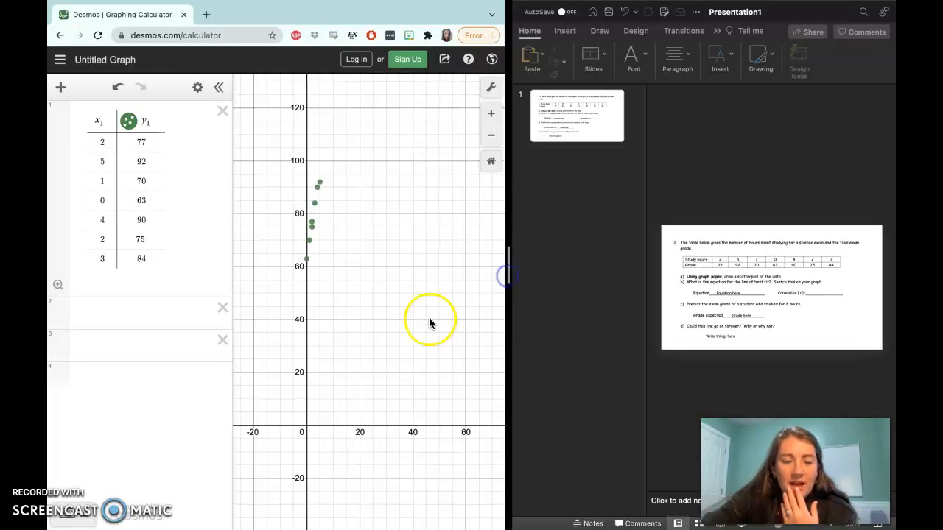
Enter y1 in the empty expression line below the data table to begin the regression formula
left_click(133, 309)
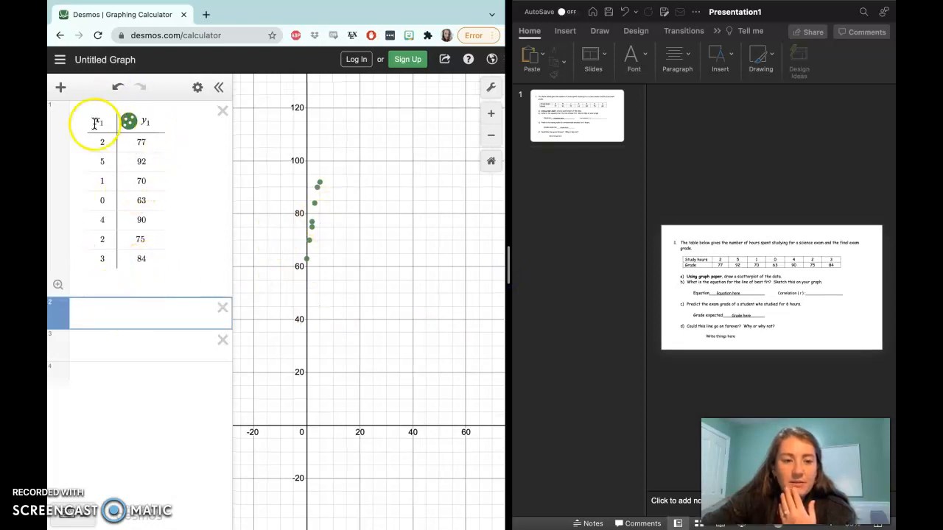
left_click(100, 316)
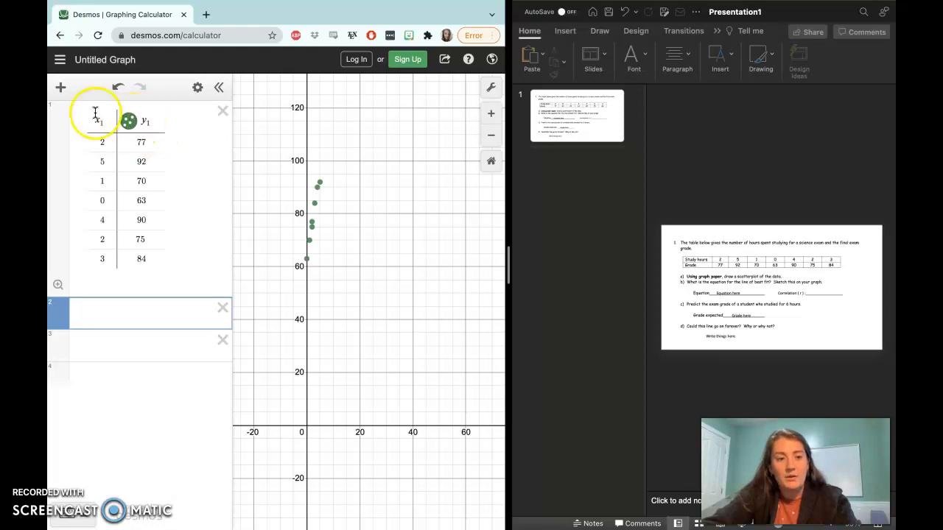
type("y1")
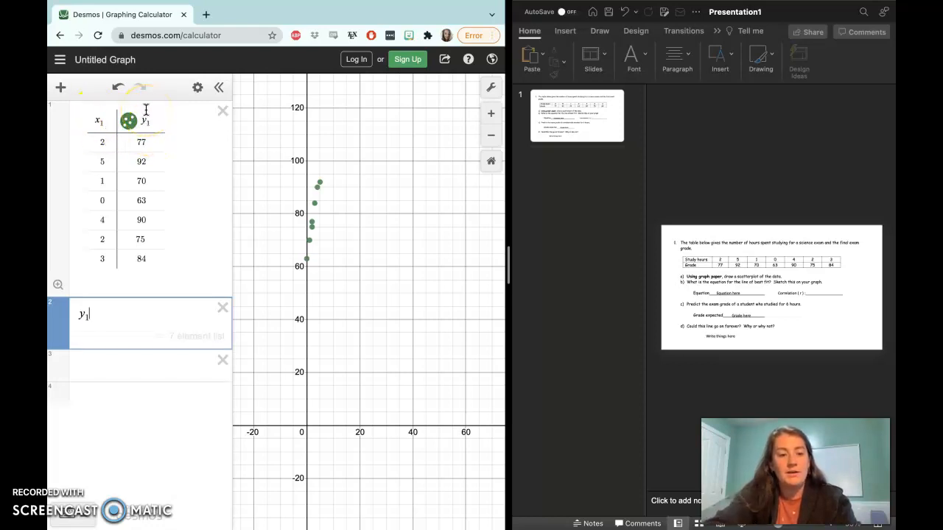
key("BackSpace")
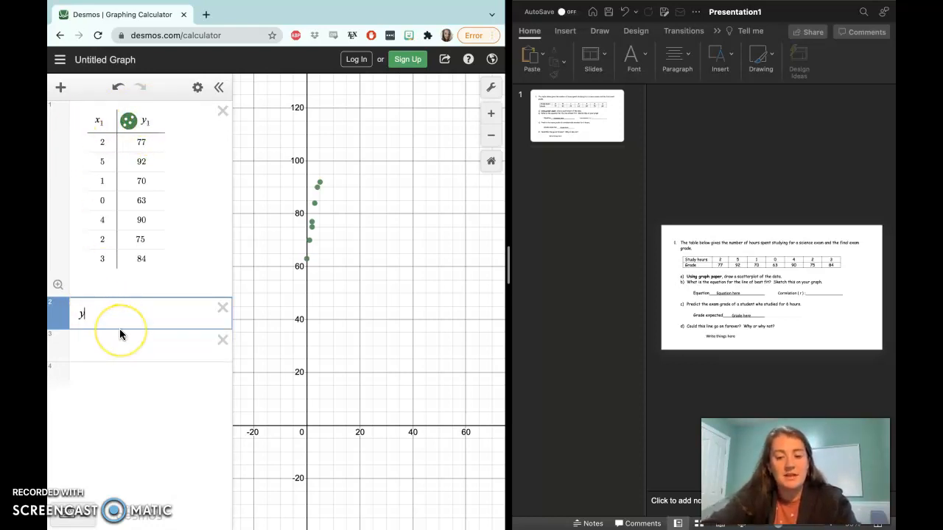
type("1")
left_click(89, 340)
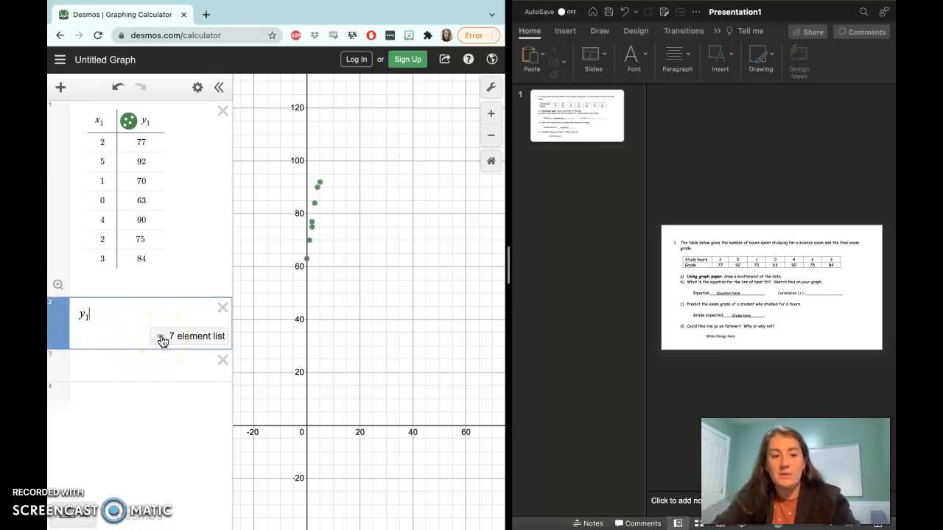
Complete the linear regression as y1 ~ mx1 + b and review its slope and intercept parameters
type("~")
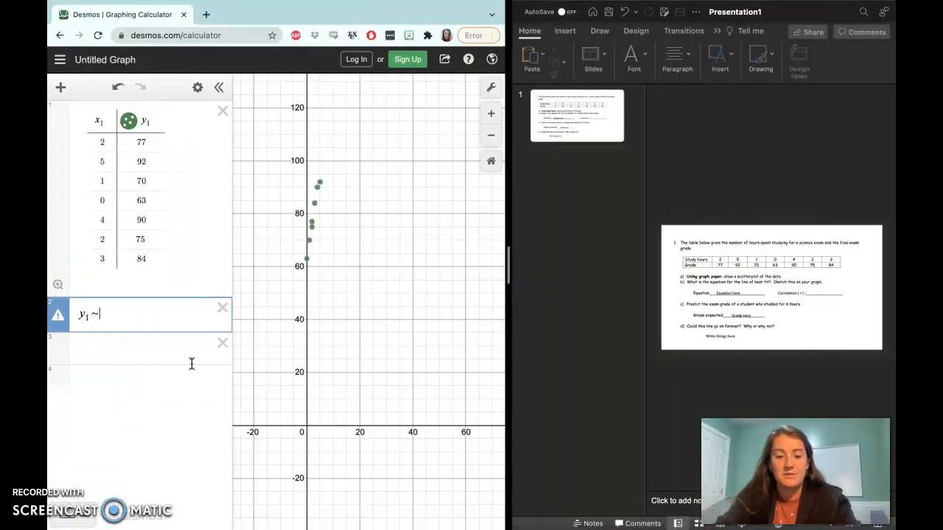
type("mx")
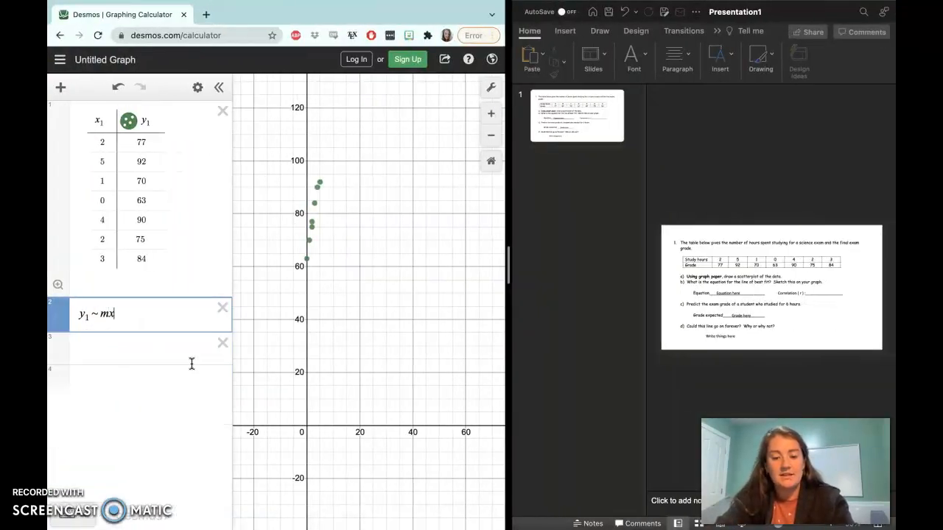
type("1")
left_click(162, 391)
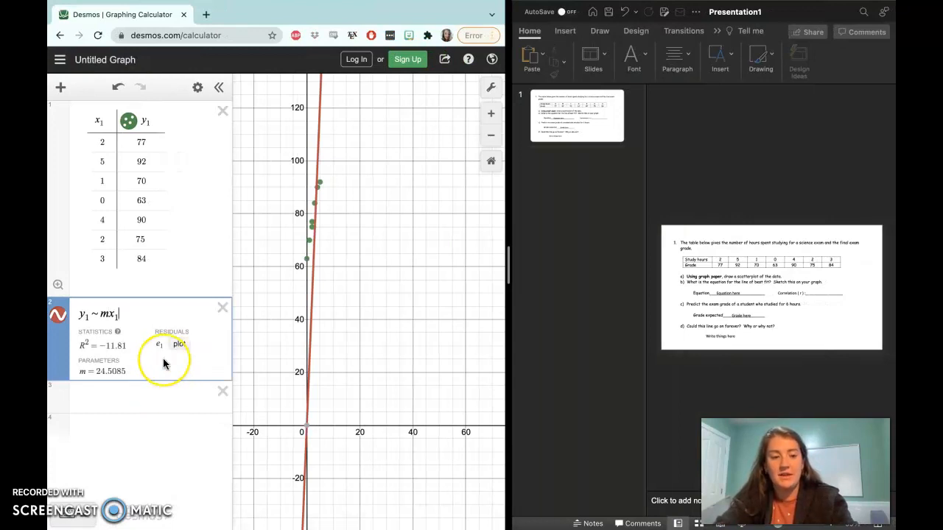
key("BackSpace")
type("1 + ")
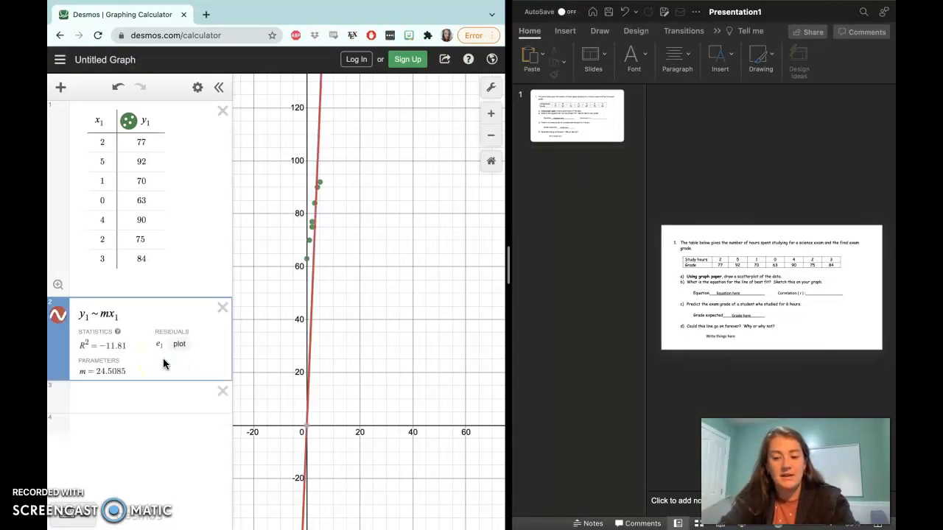
type("b")
left_click(90, 318)
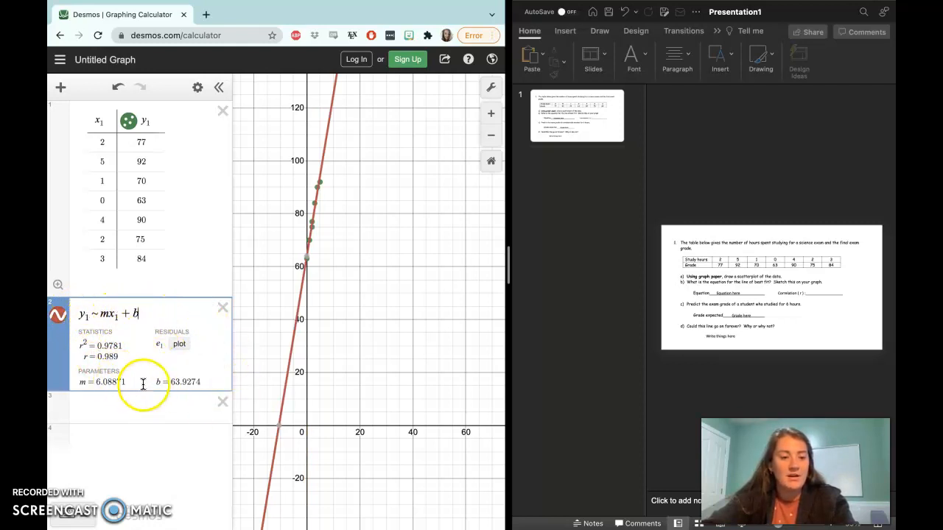
left_click(92, 379)
left_click_drag(92, 379, 198, 383)
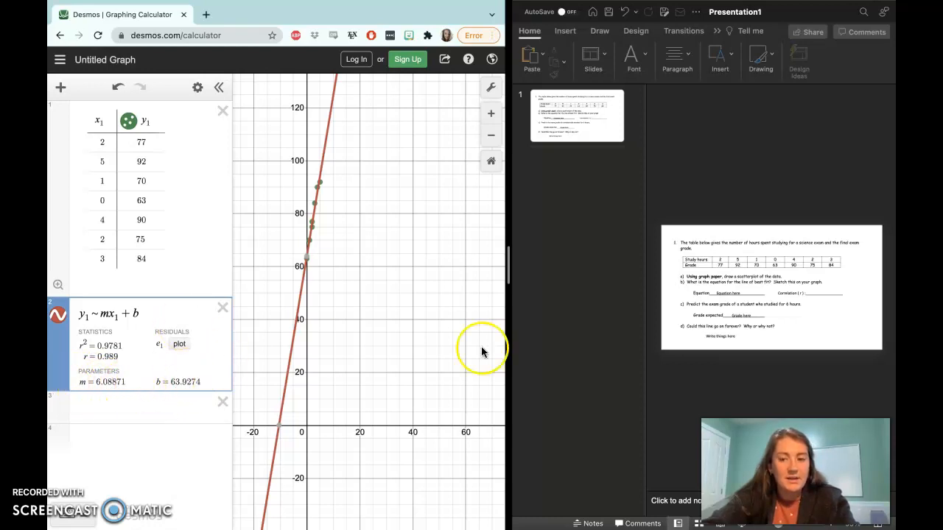
Widen the PowerPoint side of the split screen and clear the "Equation here" placeholder in part b
left_click_drag(508, 267, 267, 306)
left_click(611, 296)
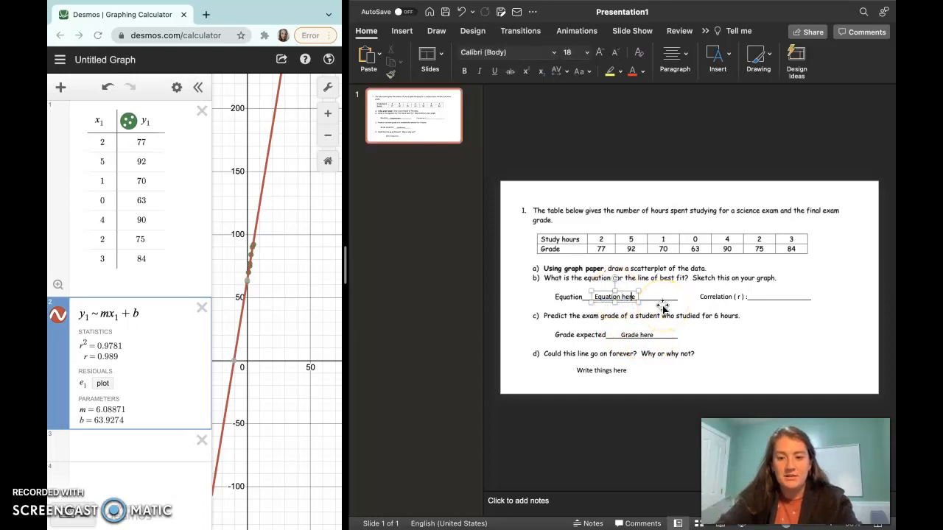
key("BackSpace")
key("BackSpace")
key("BackSpace")
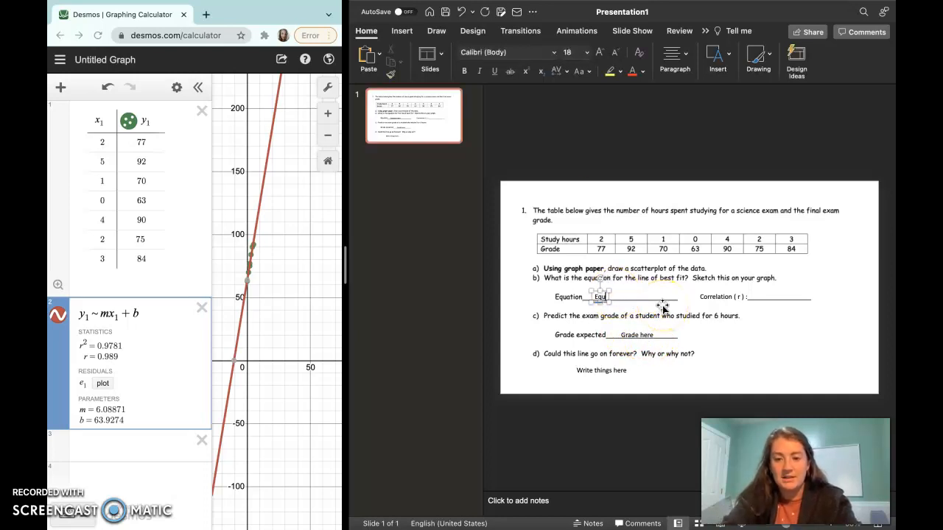